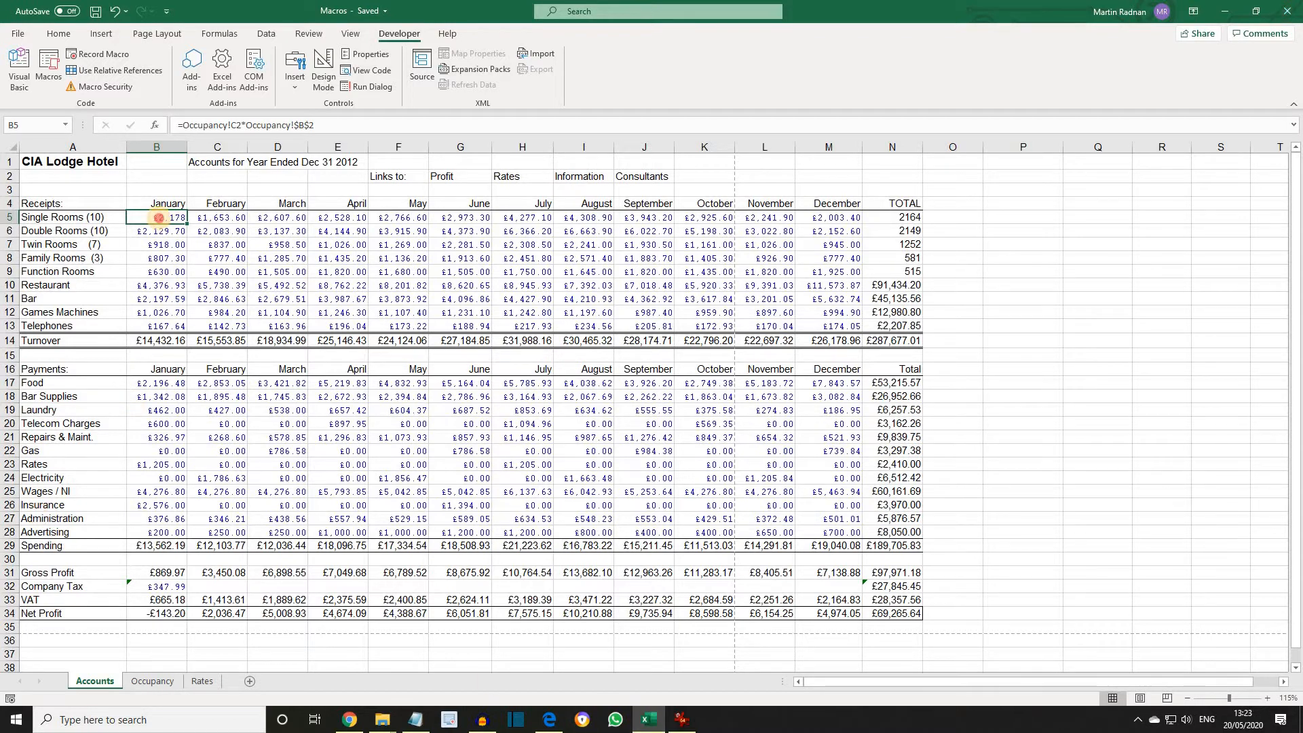
# Select the receipts range B4:N14 and run the Format macro on it.
pyautogui.moveTo(159, 218); pyautogui.dragTo(911, 341)
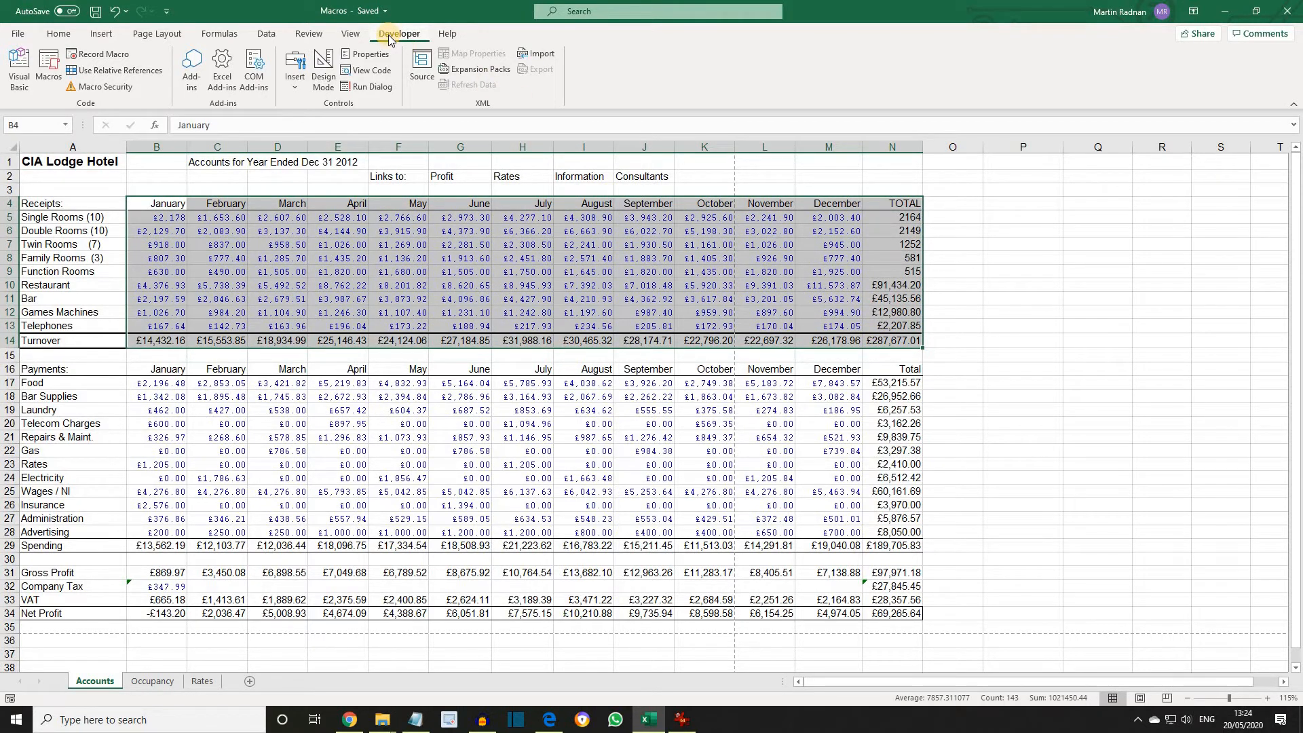
pyautogui.click(48, 73)
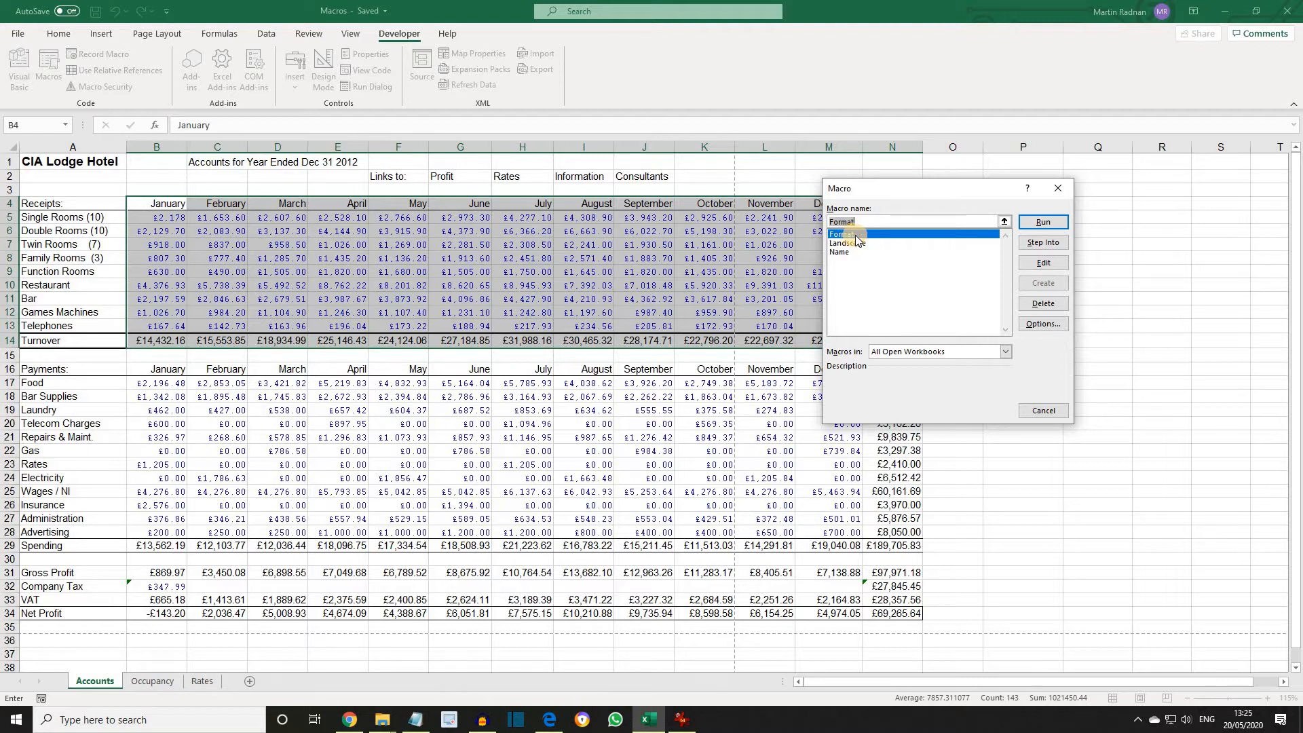
pyautogui.click(1042, 222)
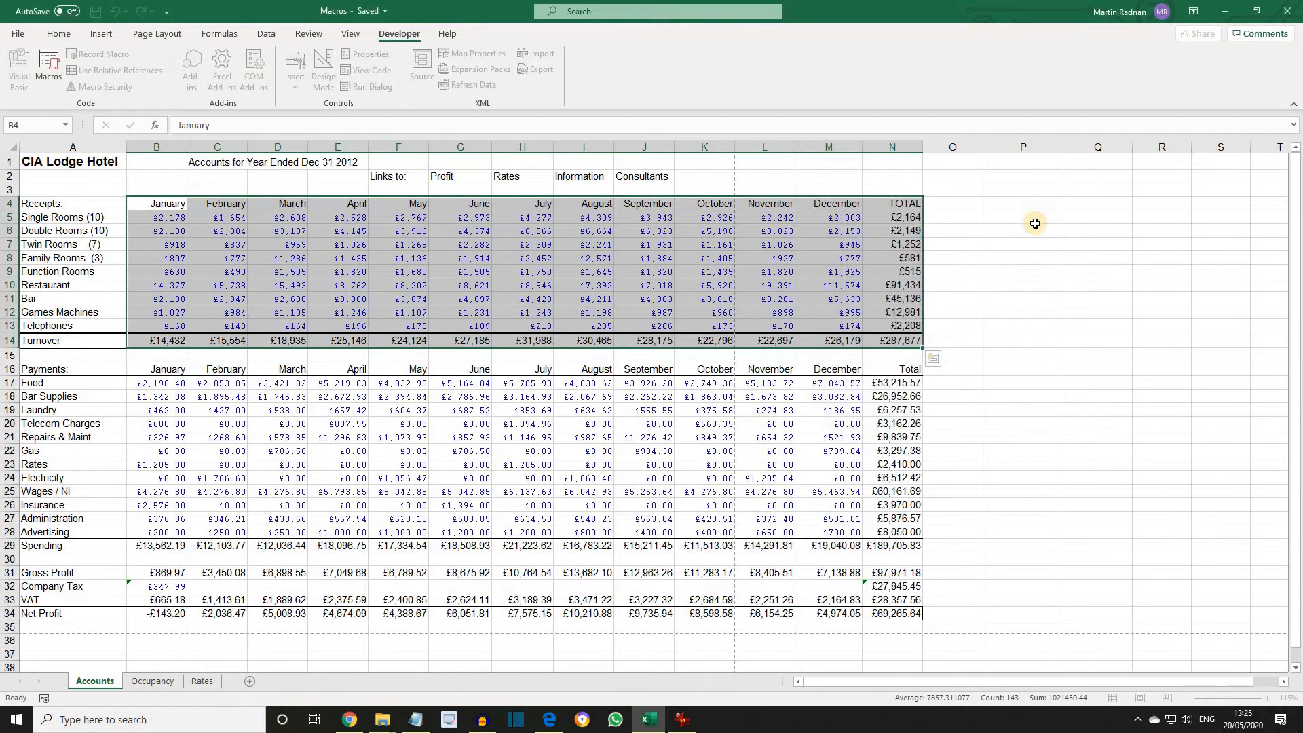
# Select the payments range B17:N29 and apply the Format macro to it with its shortcut.
pyautogui.click(1018, 258)
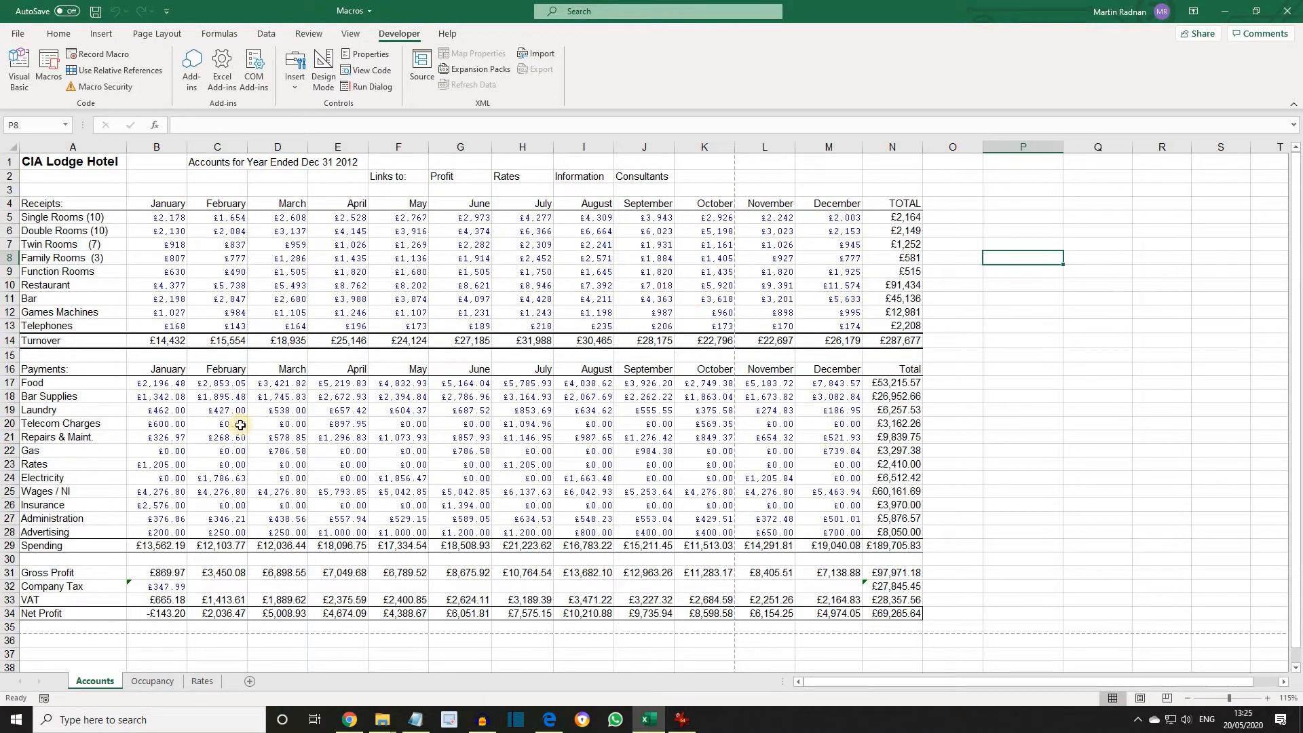
pyautogui.click(167, 383)
pyautogui.moveTo(167, 383); pyautogui.dragTo(893, 541)
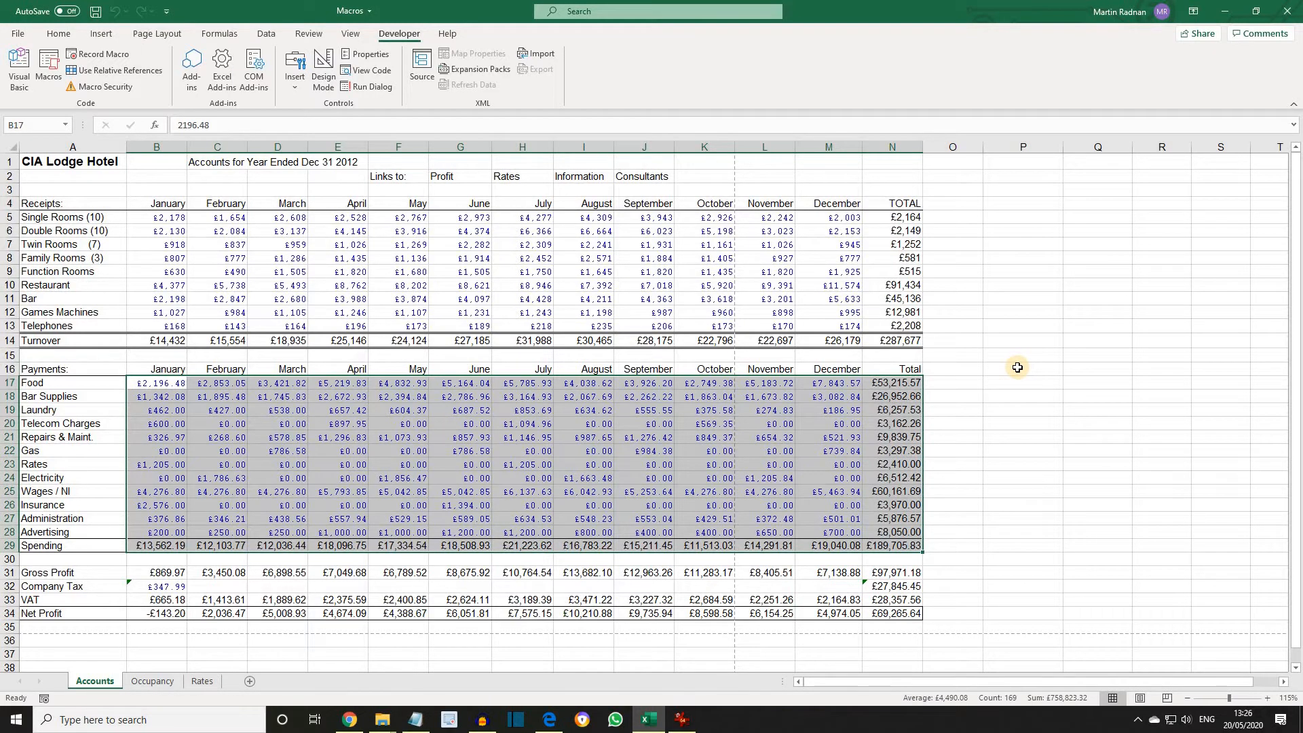
pyautogui.hotkey('ctrl', 'shift', 'c')
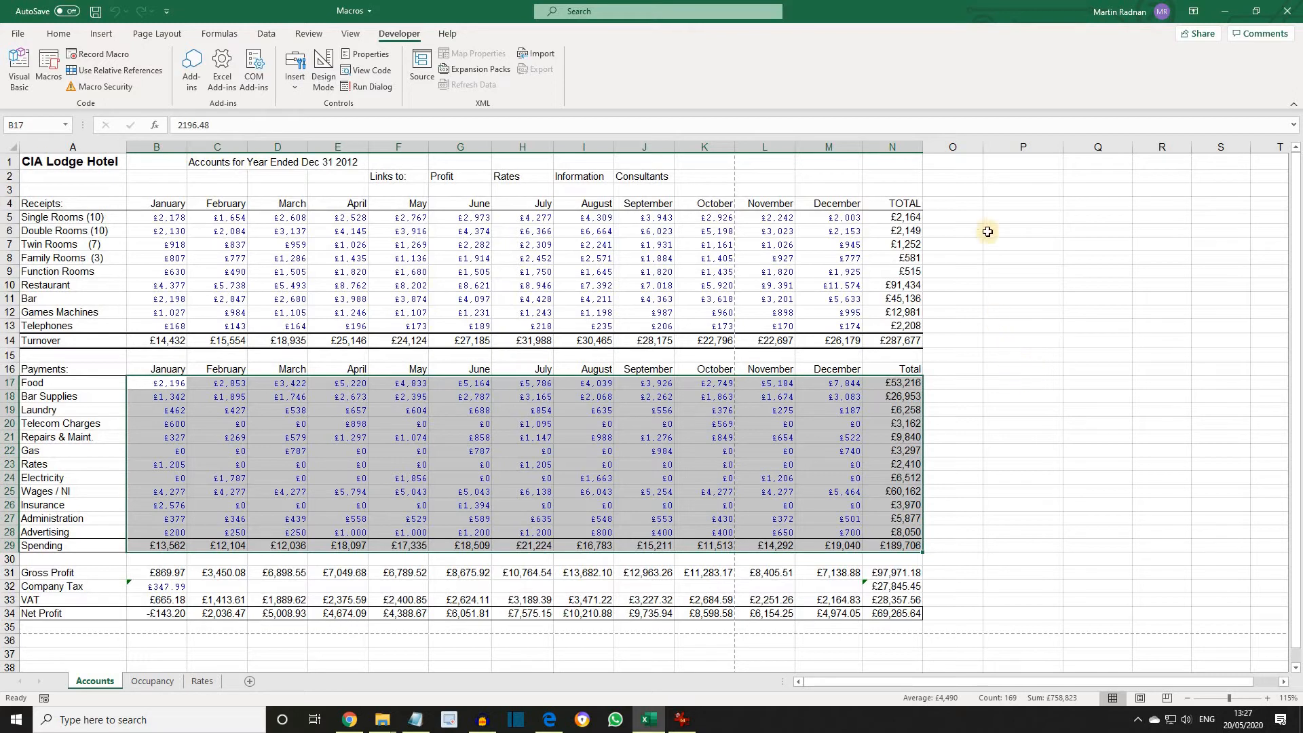
# Preview how the League Table worksheet will print.
pyautogui.click(1011, 216)
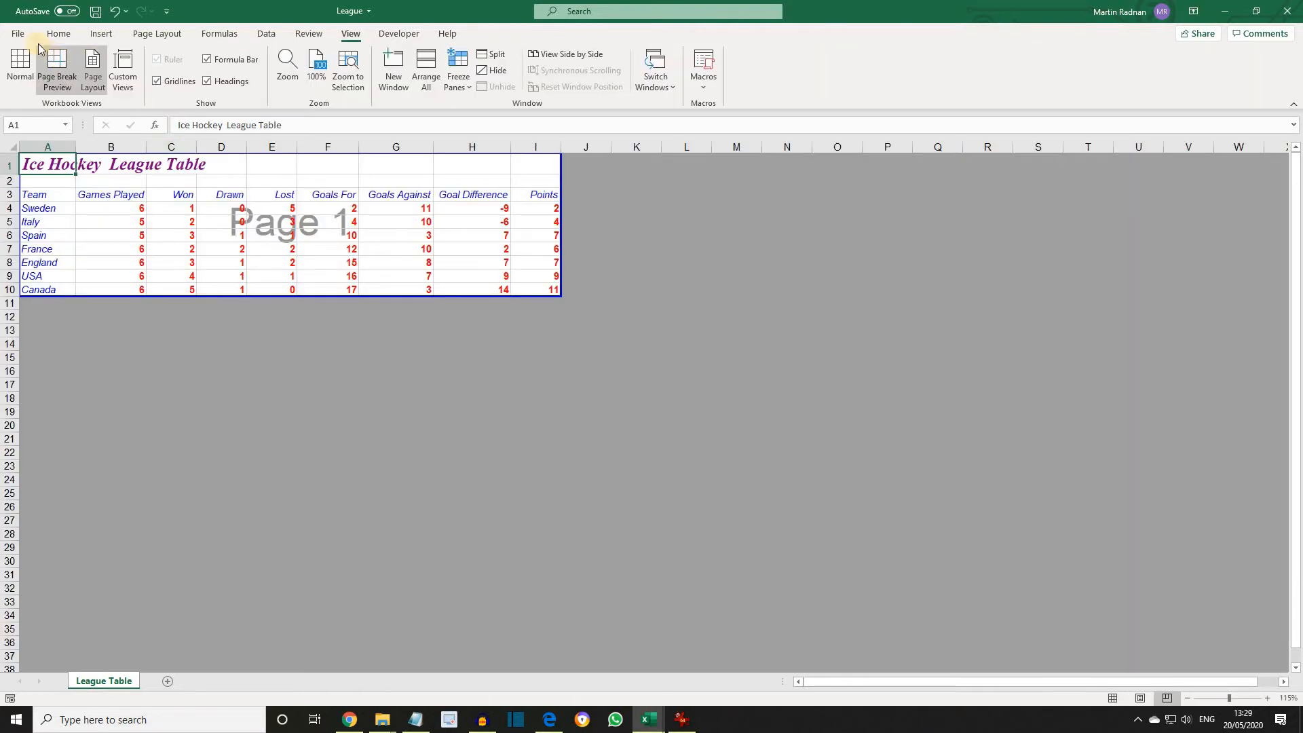
pyautogui.click(19, 36)
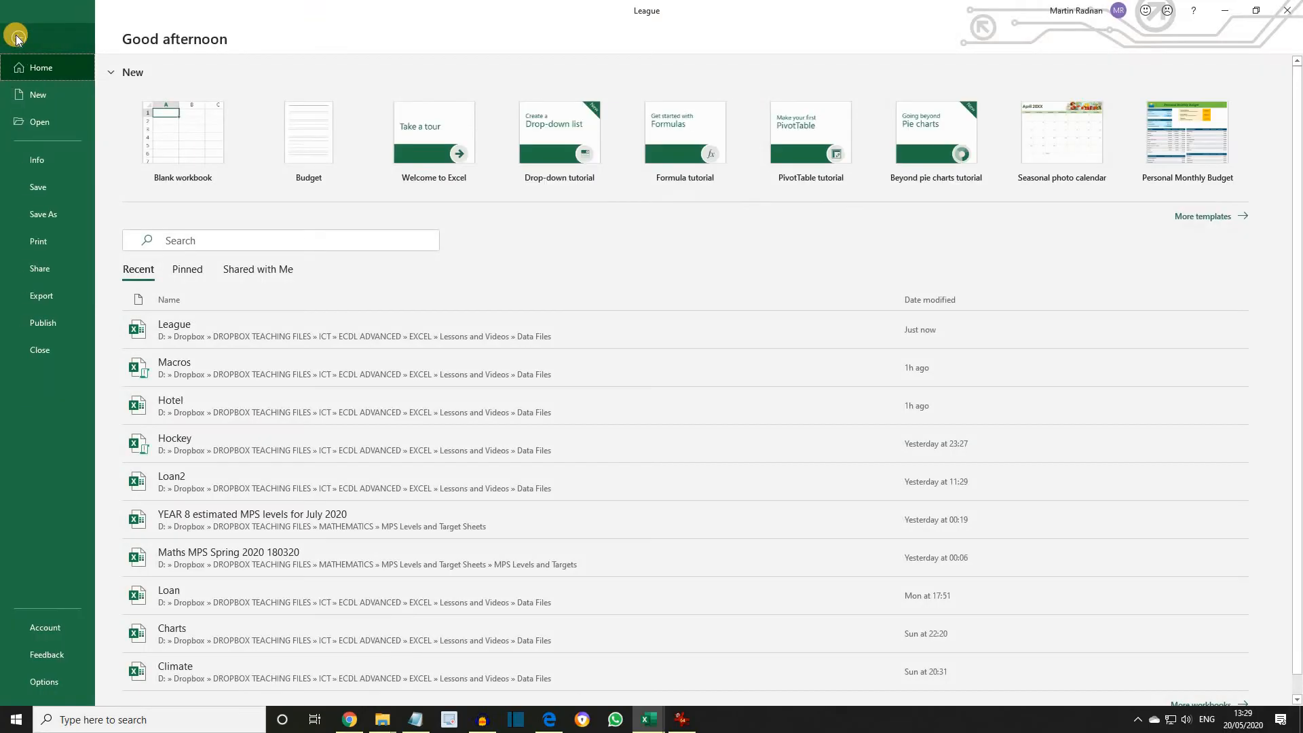
pyautogui.click(47, 241)
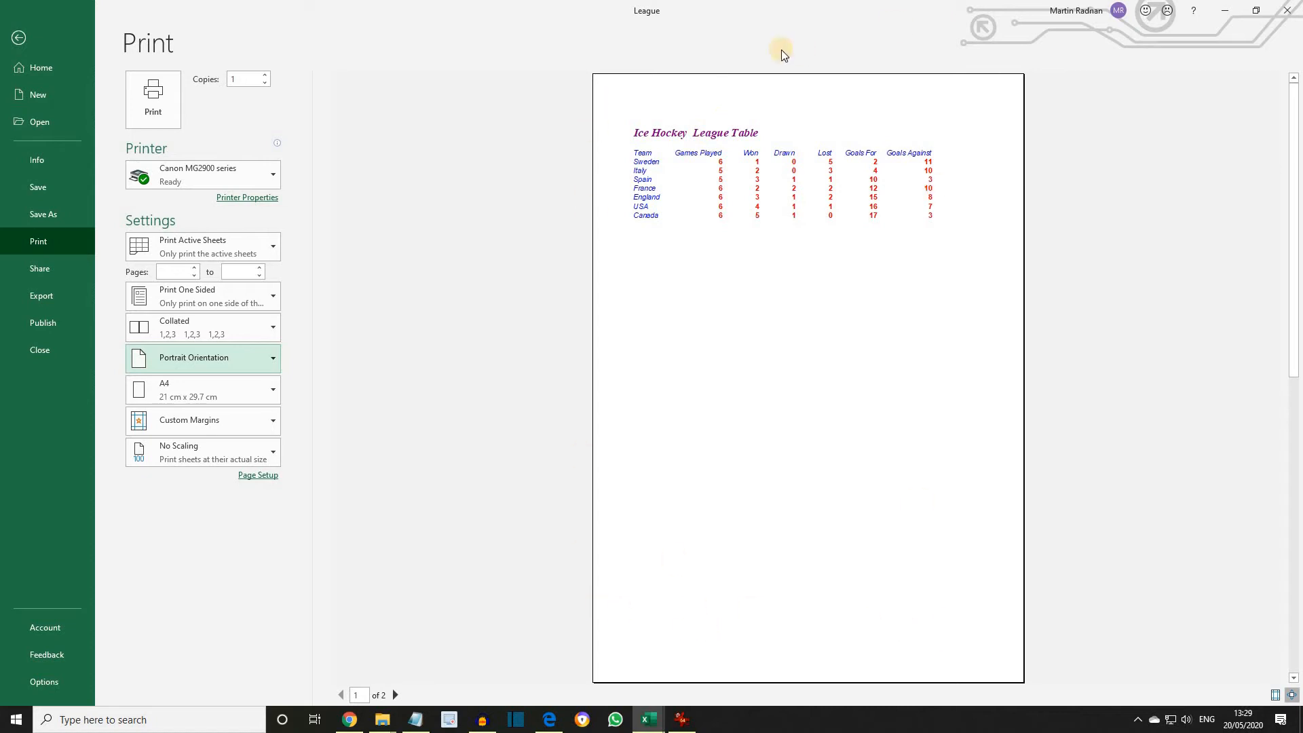
pyautogui.click(18, 36)
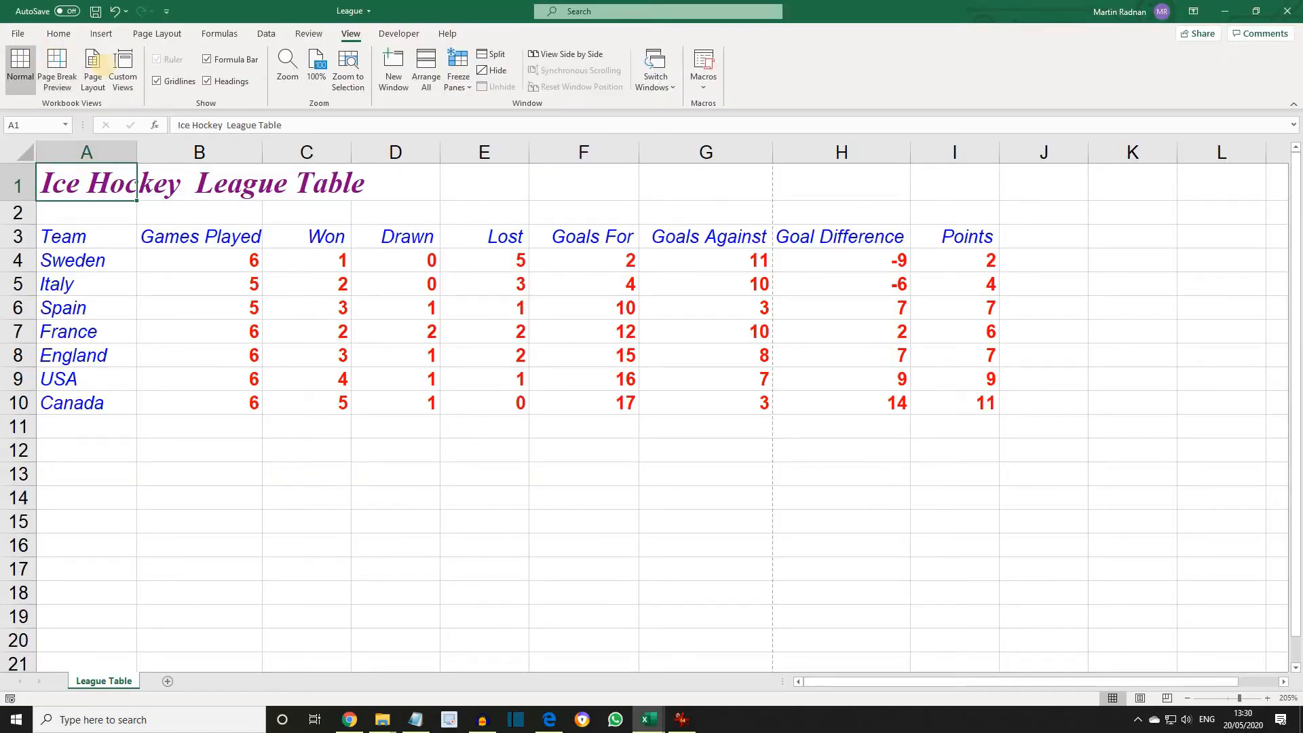
# Run the Name macro from Macros.xlsm on the League Table worksheet.
pyautogui.click(394, 38)
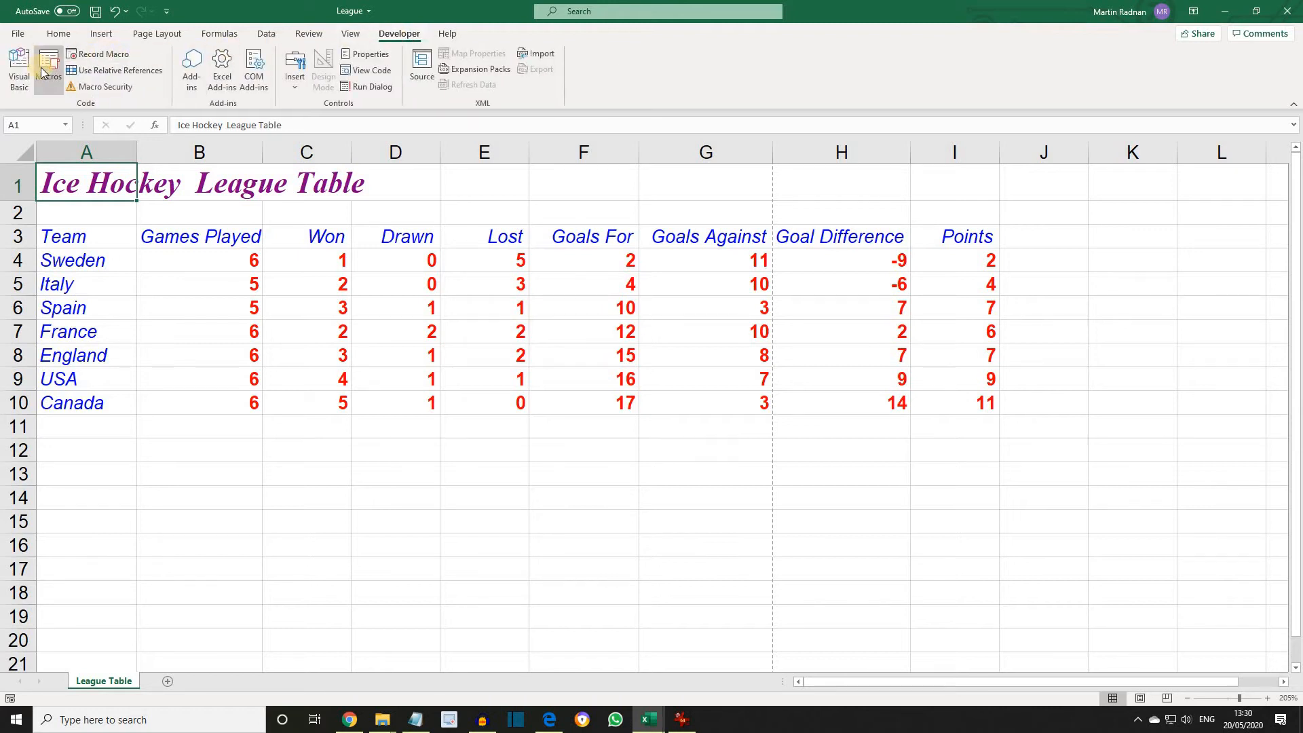
pyautogui.click(44, 70)
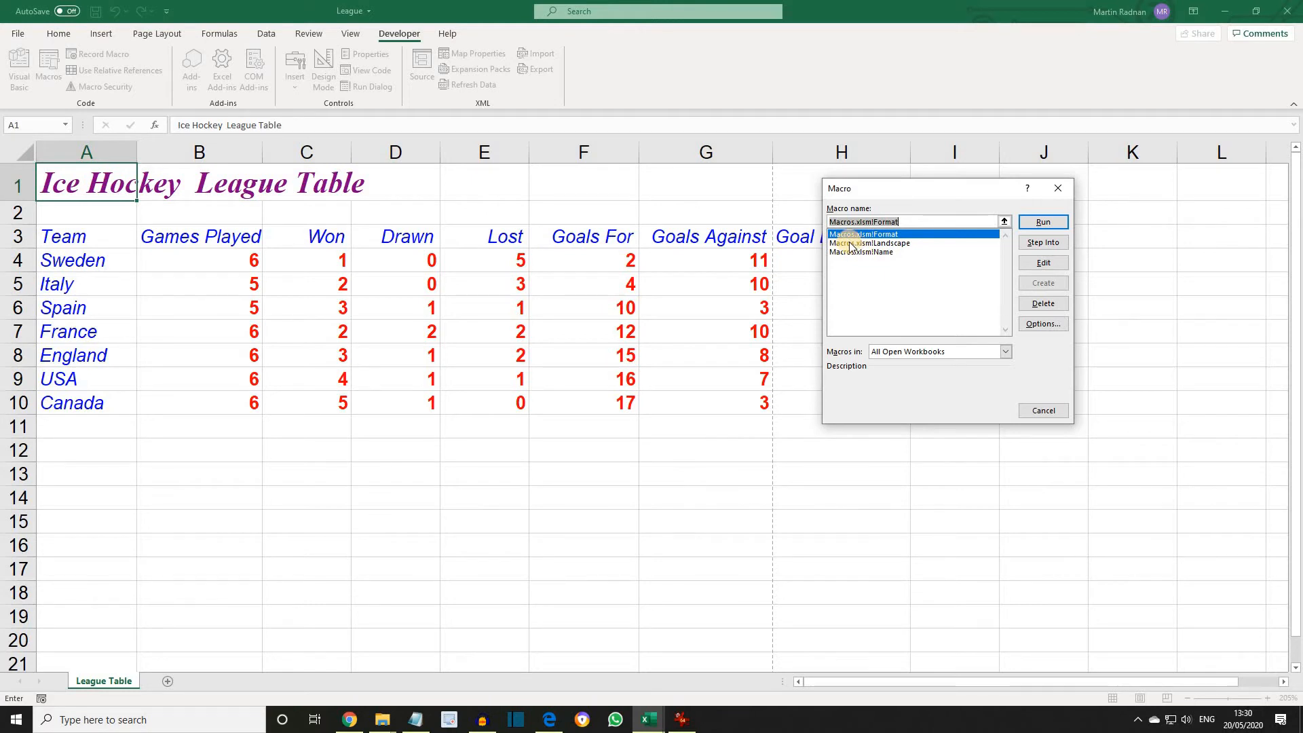
pyautogui.click(891, 251)
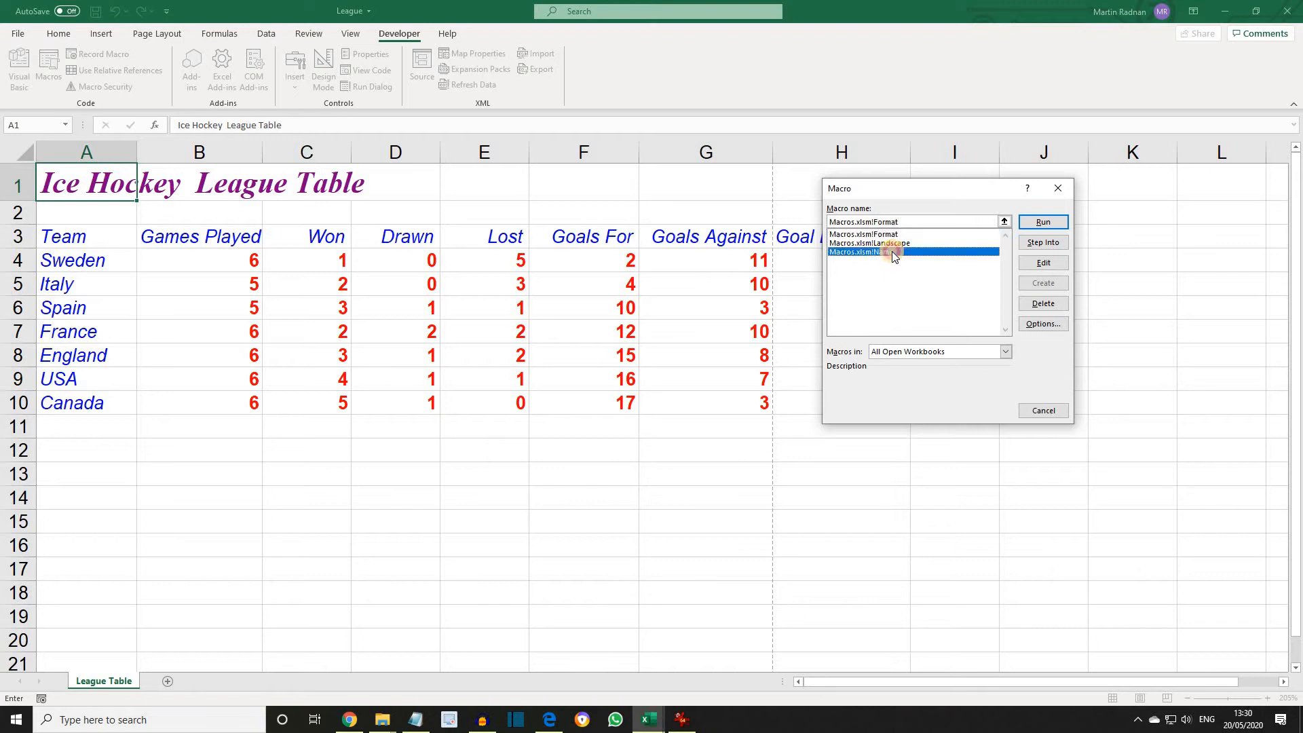
pyautogui.click(1043, 222)
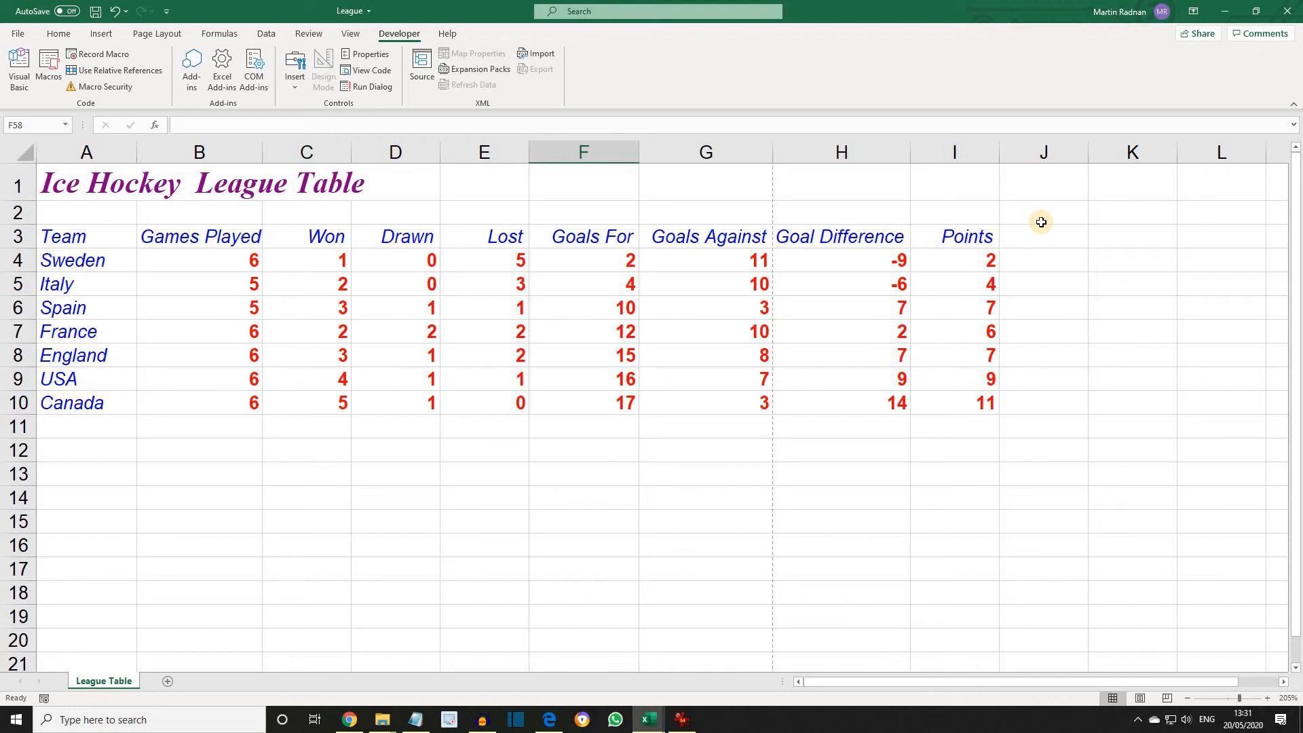
# Check the print preview for the header and footer added by the macro.
pyautogui.click(18, 36)
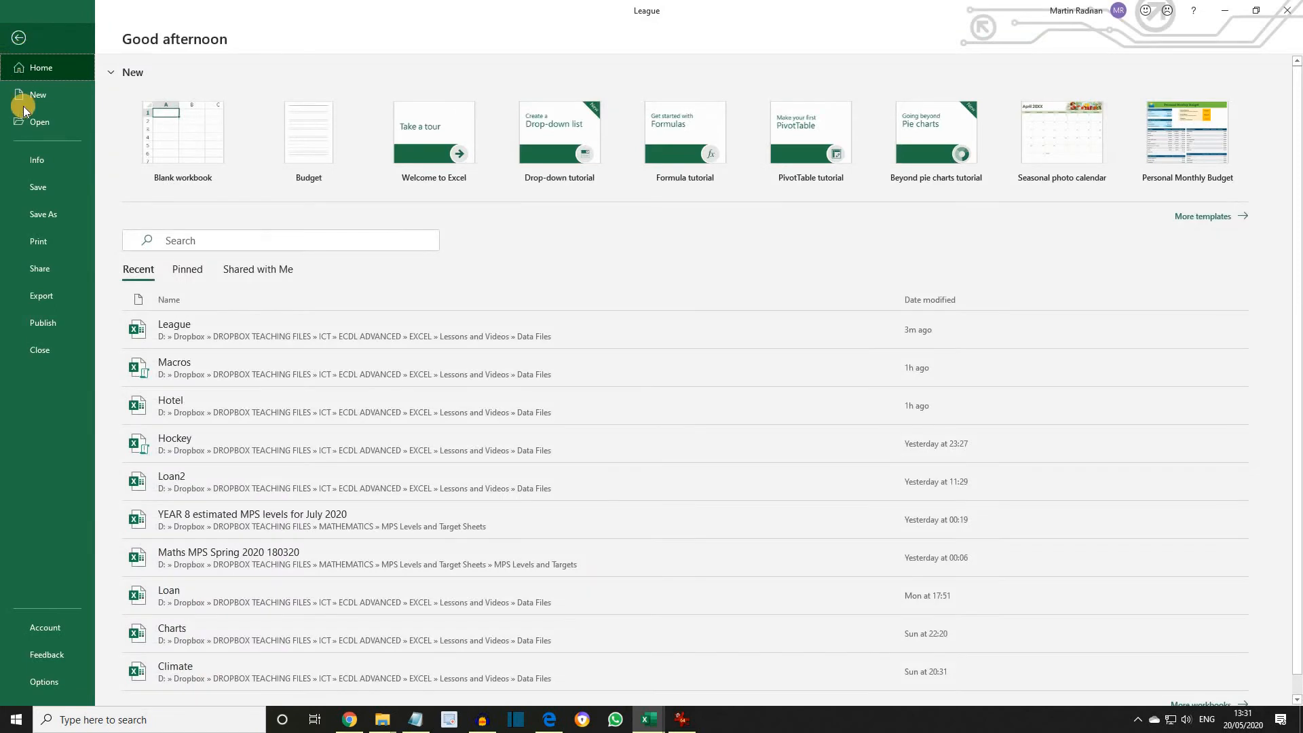
pyautogui.click(43, 246)
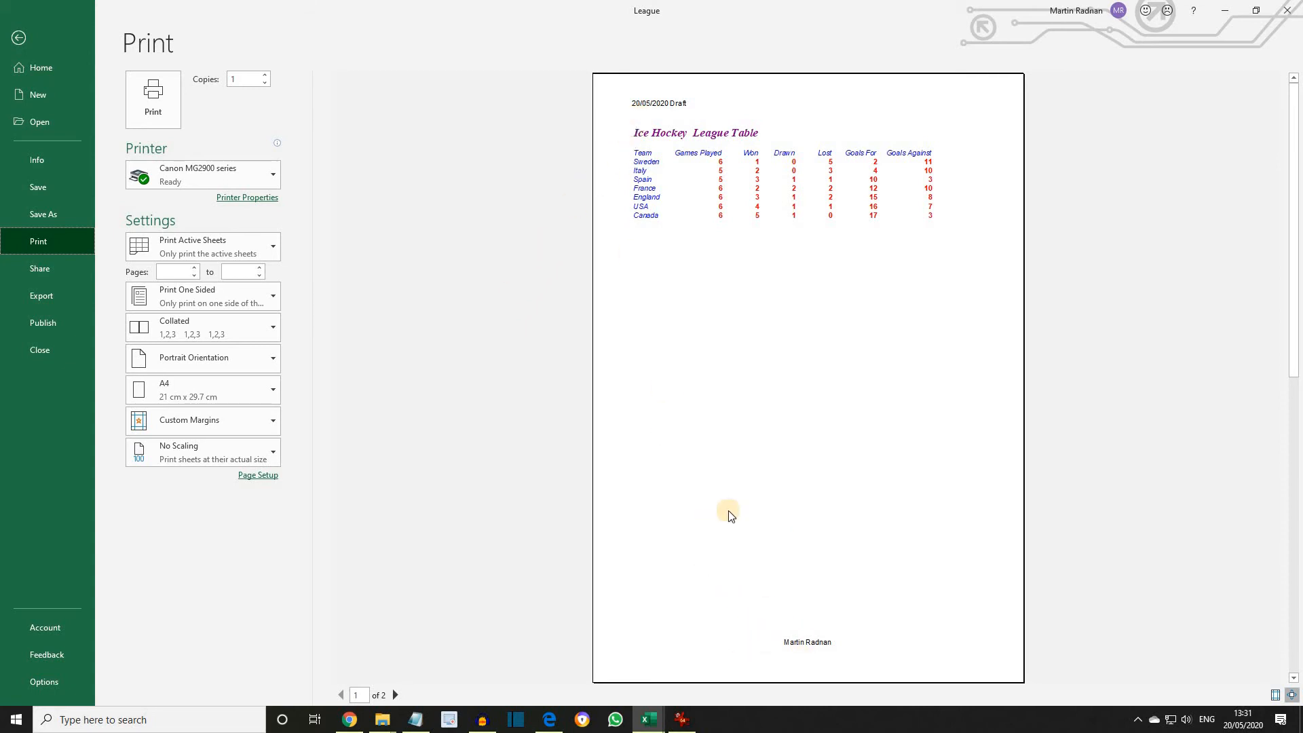
pyautogui.click(18, 38)
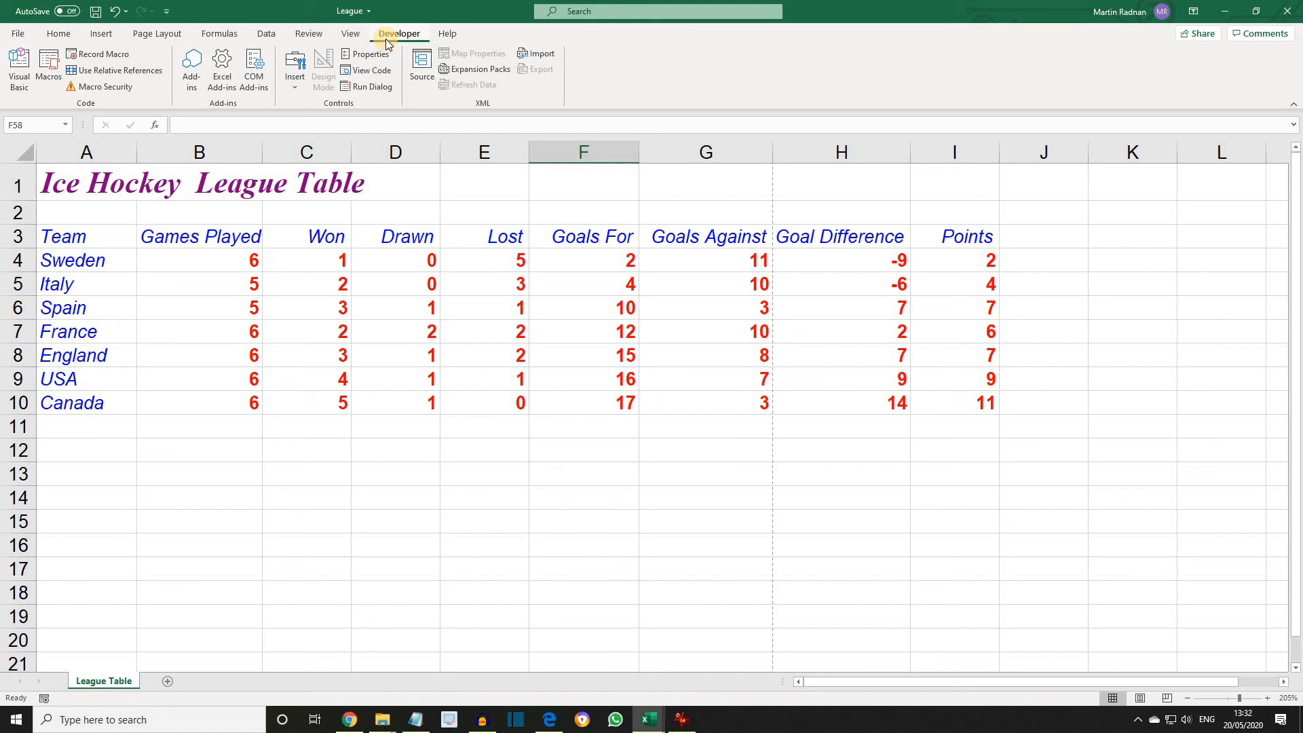
# Run the Landscape macro from Macros.xlsm on the League Table worksheet.
pyautogui.click(48, 67)
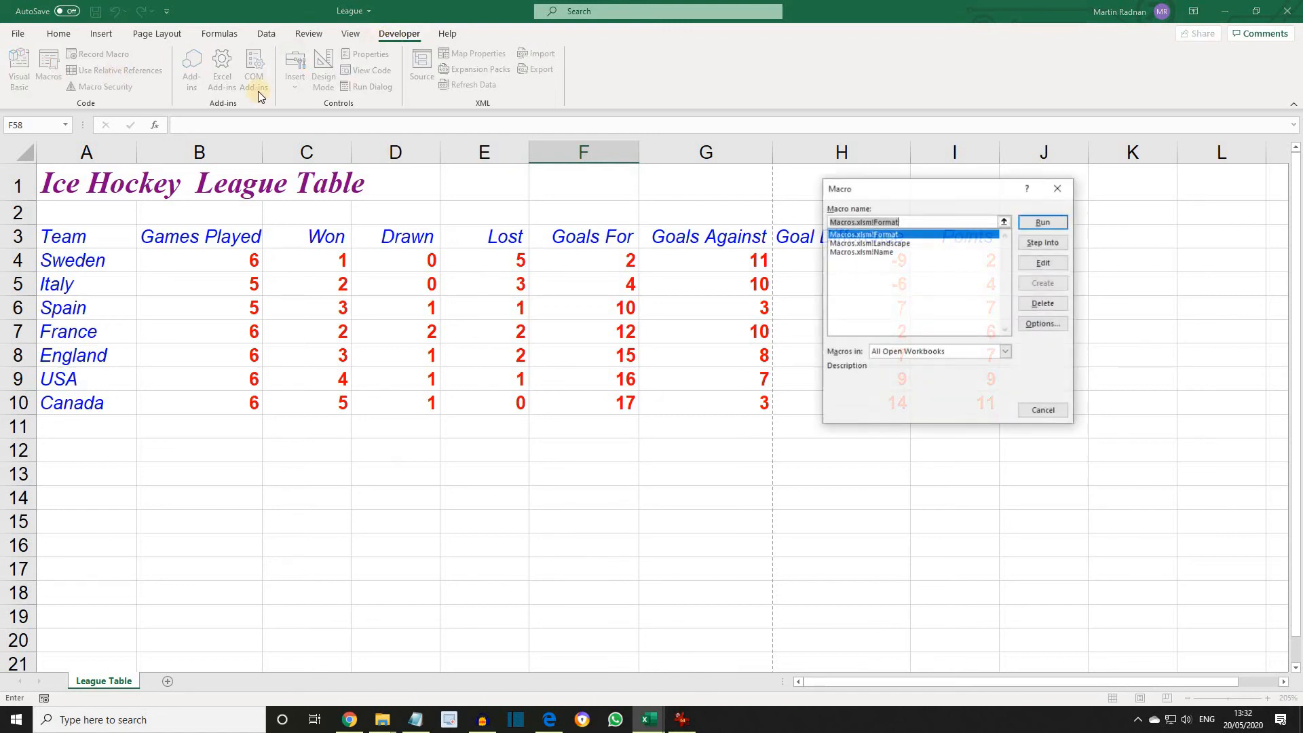
pyautogui.click(875, 244)
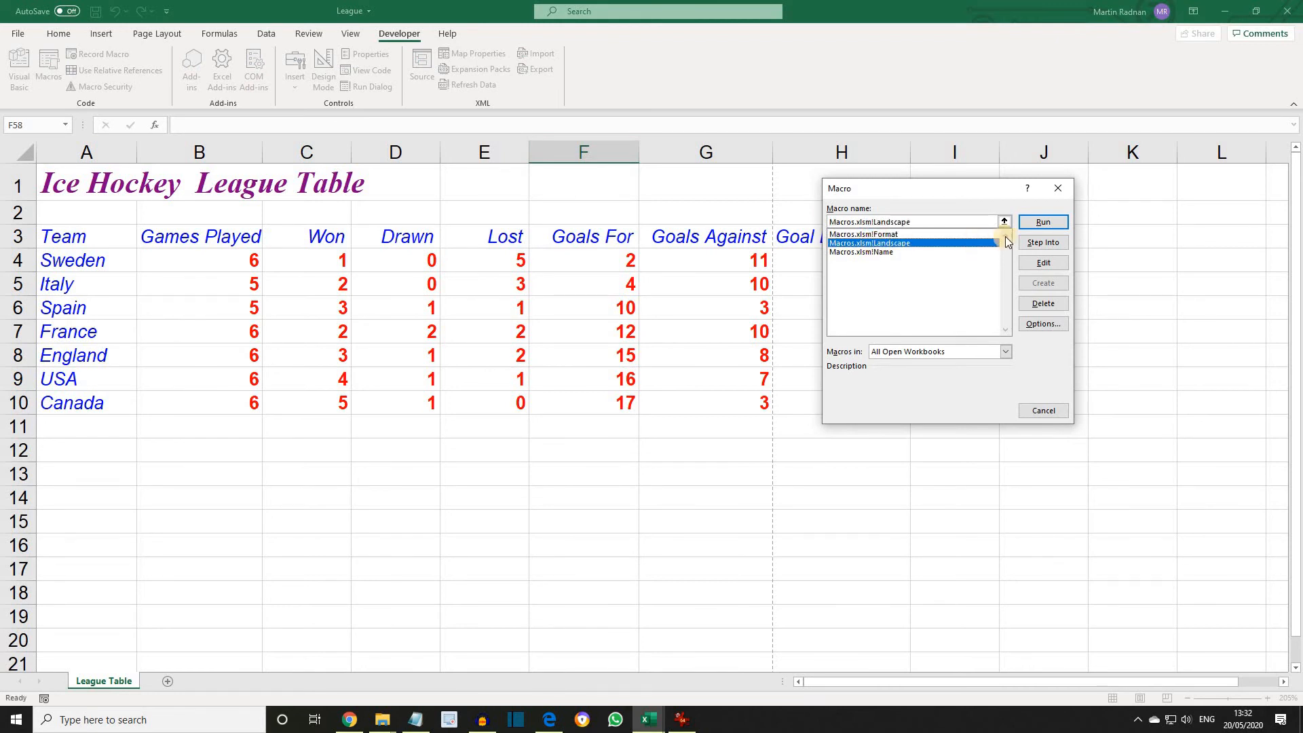
pyautogui.click(1043, 224)
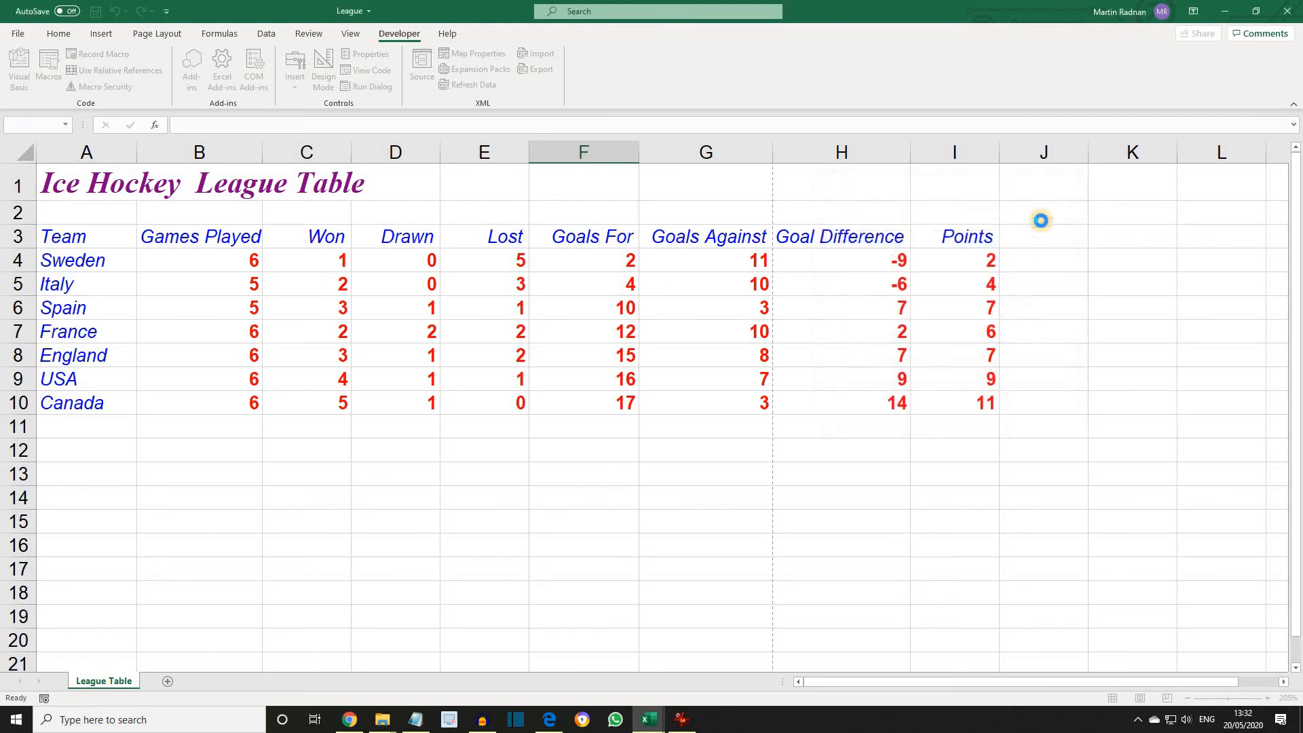
# Check the print preview for the landscape page orientation.
pyautogui.click(17, 34)
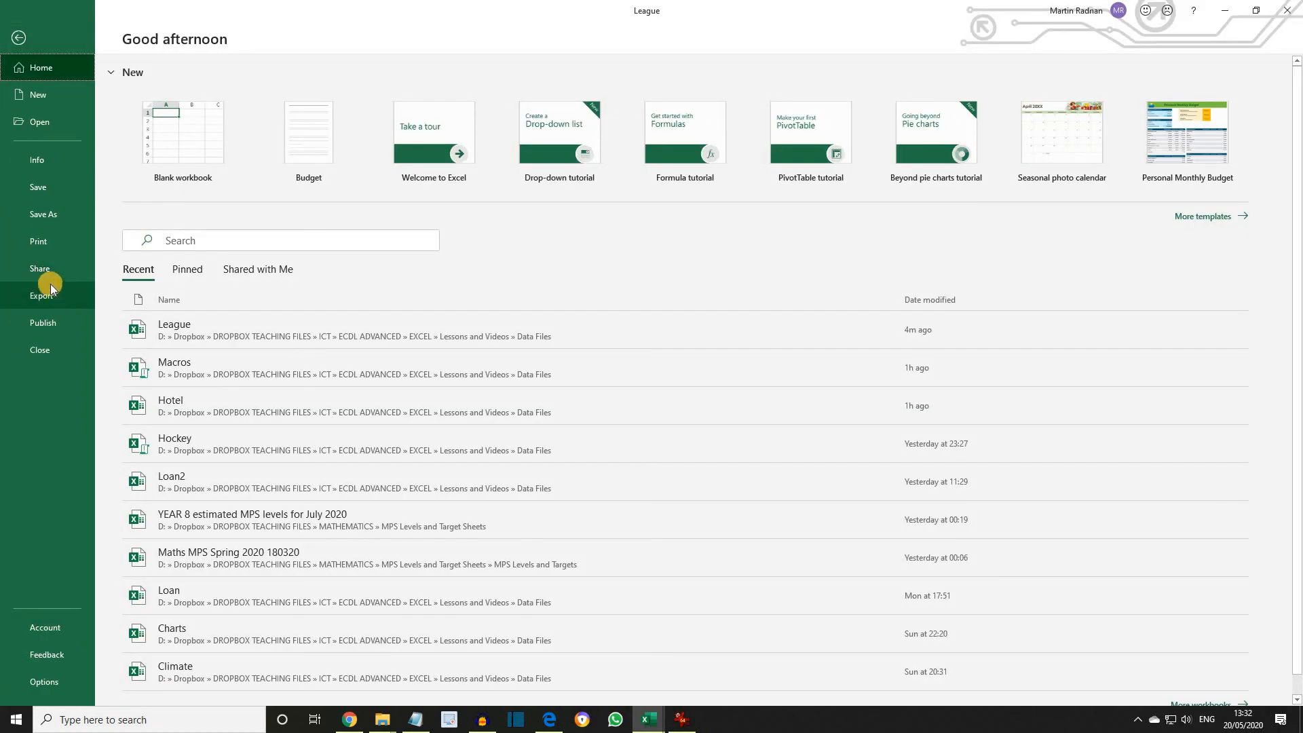
pyautogui.click(41, 245)
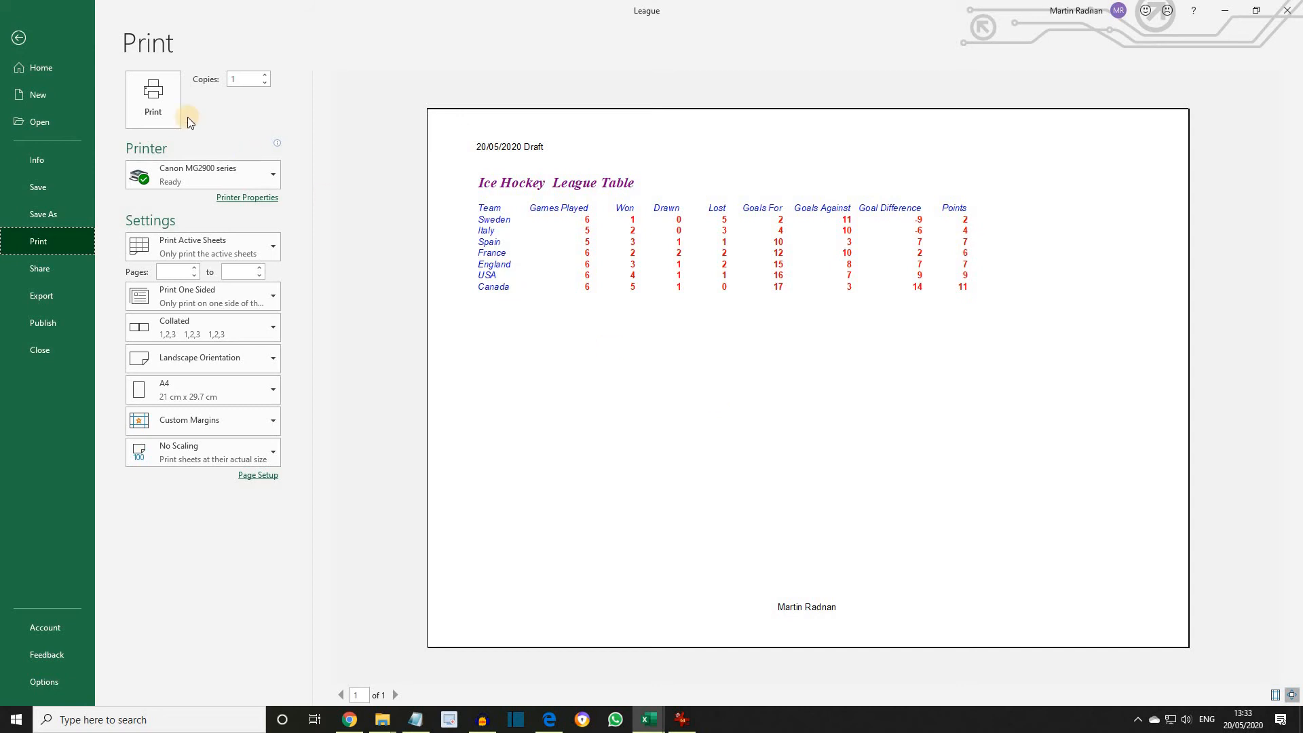
pyautogui.click(21, 39)
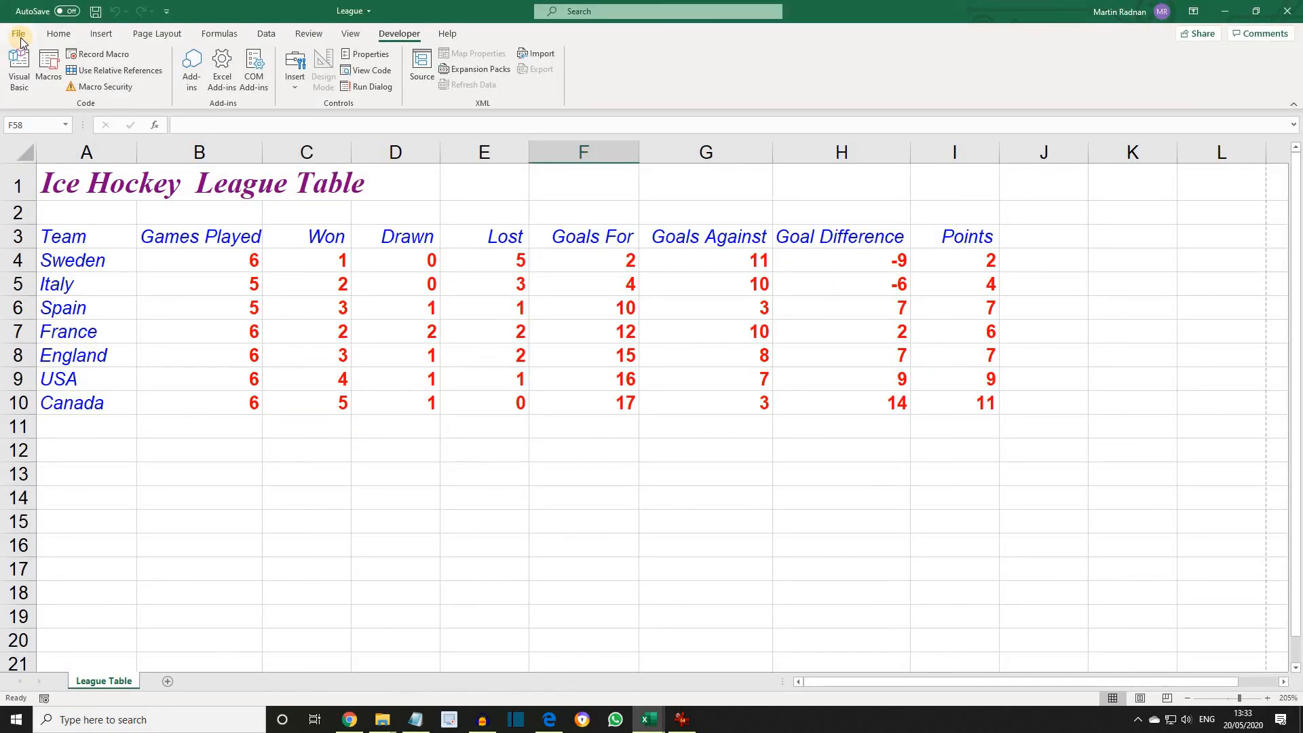
# Close the League workbook to return to the Macros workbook.
pyautogui.click(19, 36)
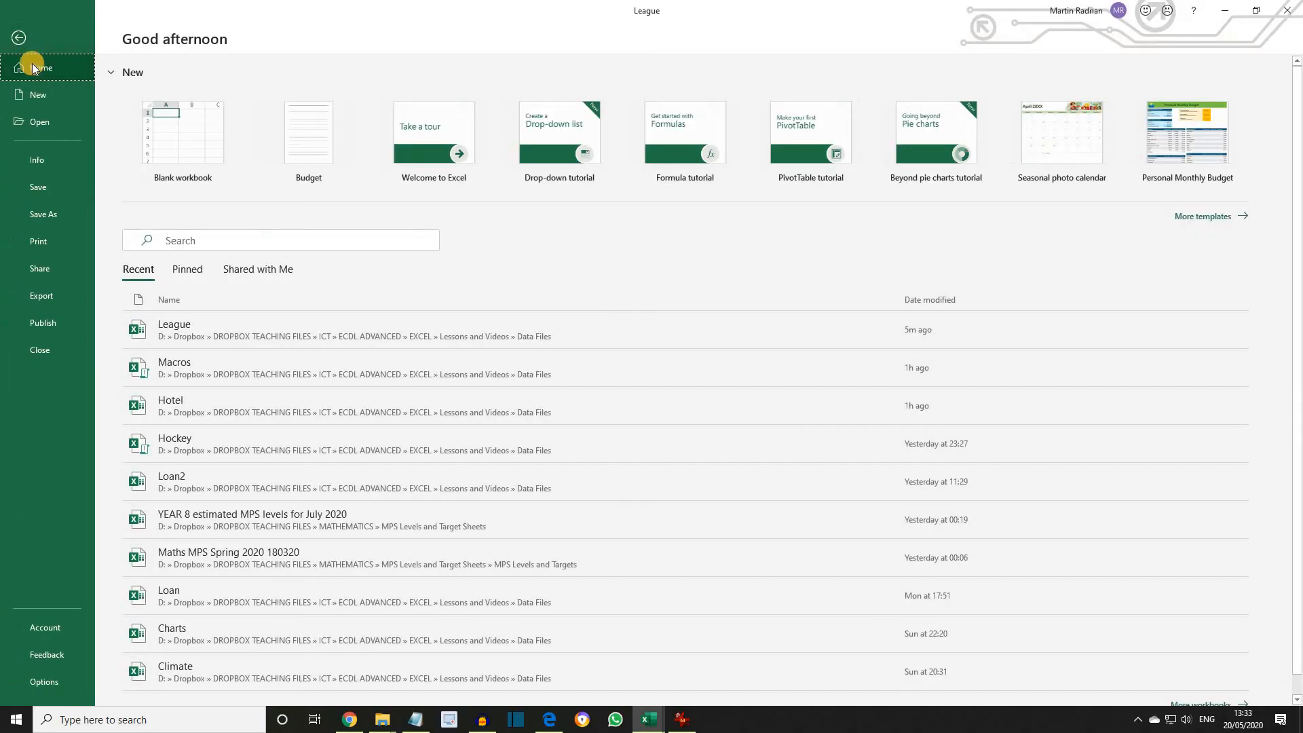
pyautogui.click(49, 358)
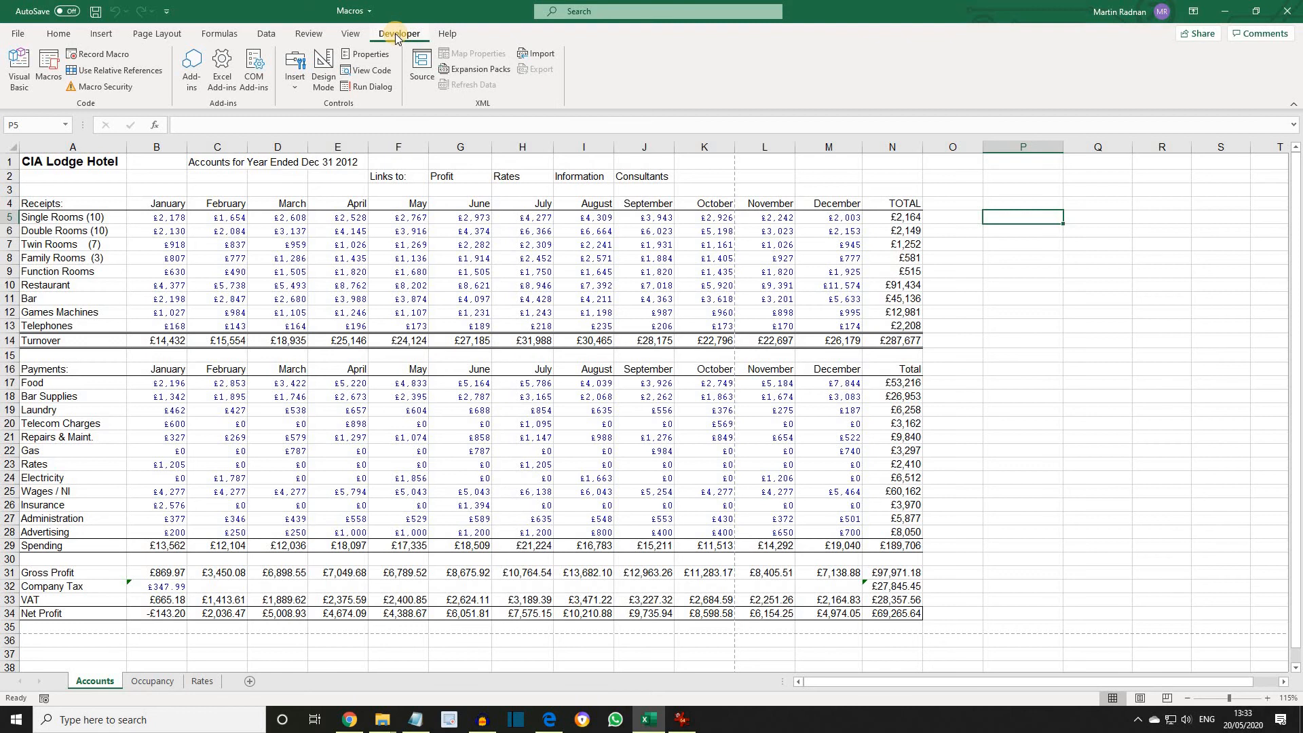
# Delete the Format macro from the workbook, confirming the deletion.
pyautogui.click(44, 78)
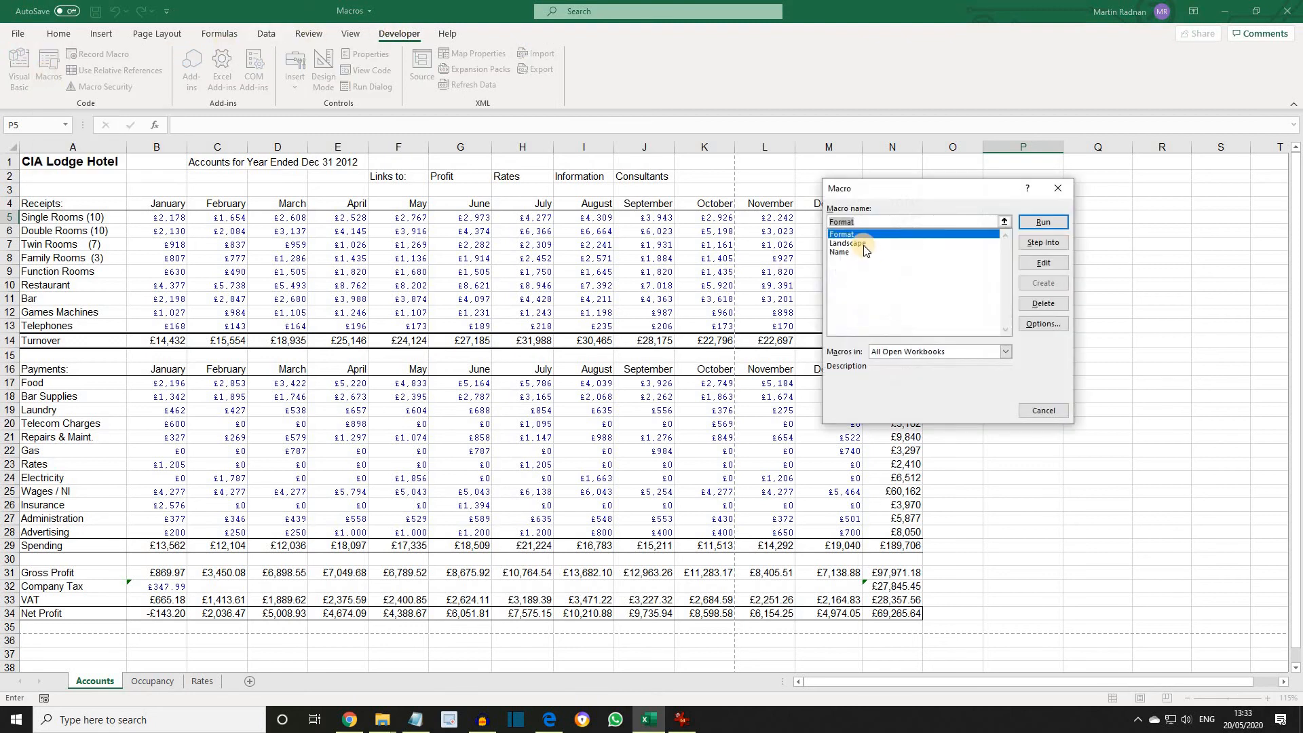
pyautogui.click(858, 237)
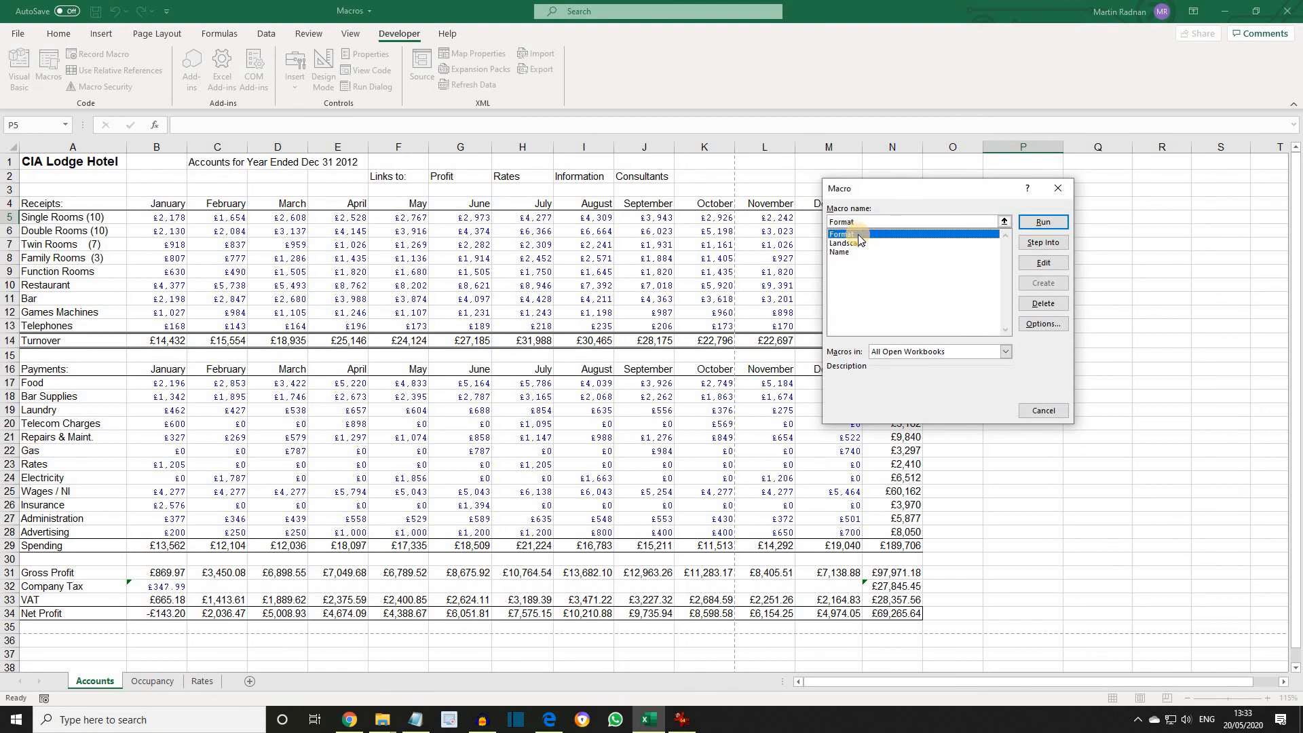
pyautogui.click(1044, 305)
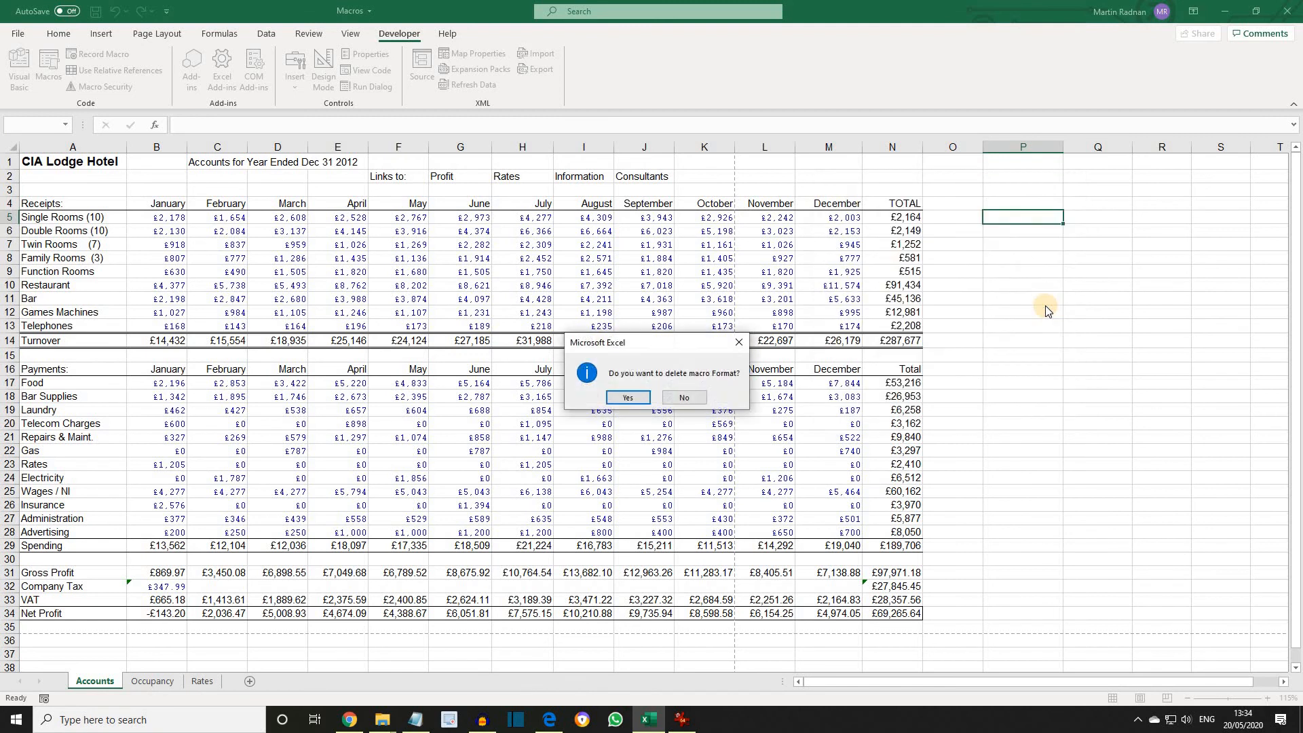
pyautogui.click(628, 397)
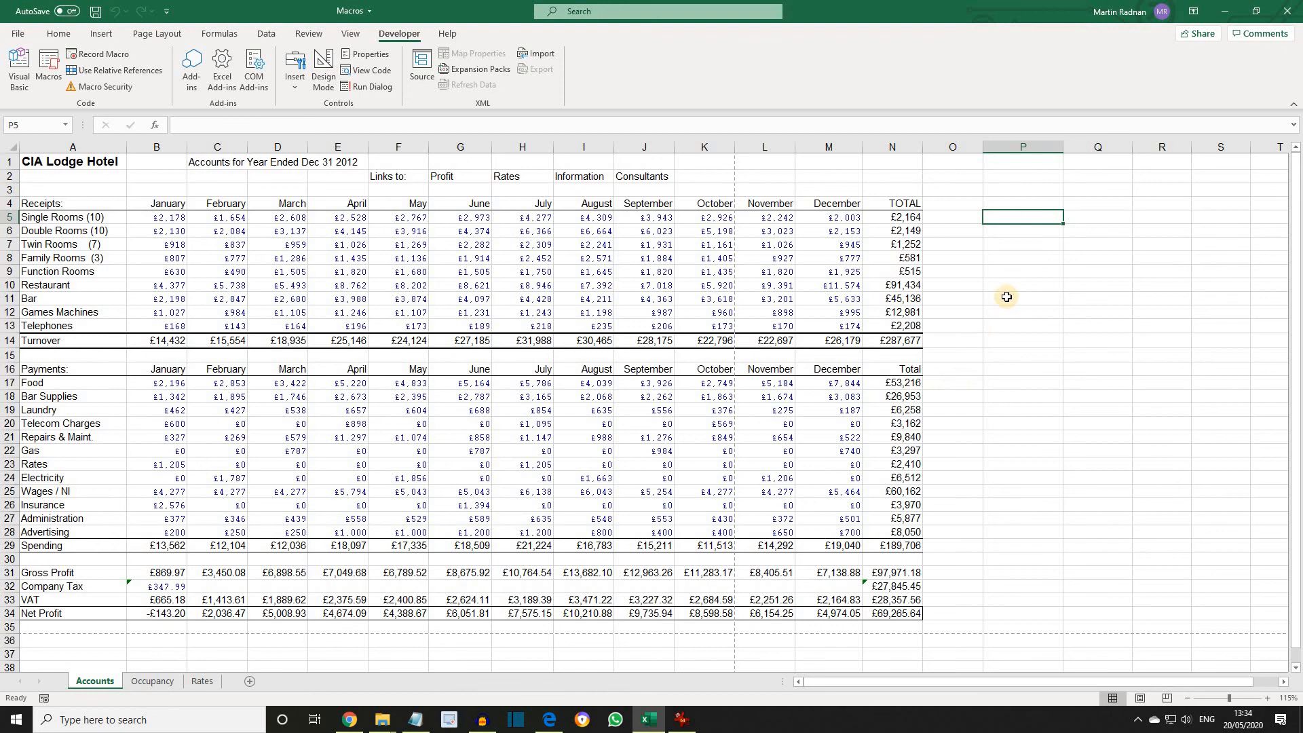
# Open the list of available macros.
pyautogui.click(49, 68)
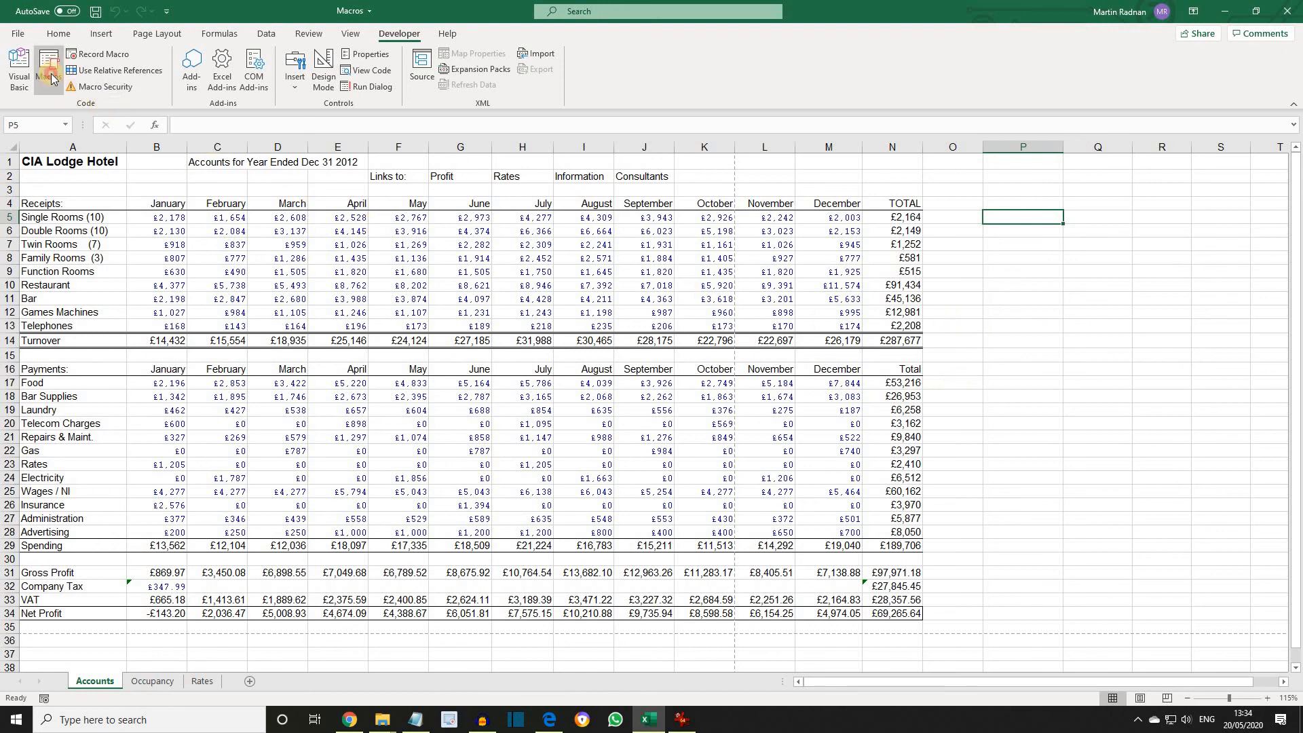